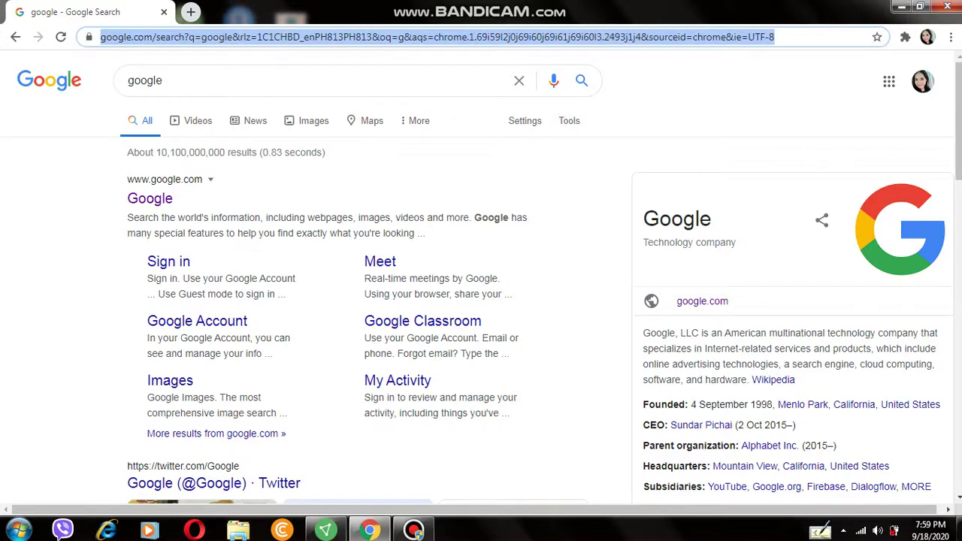
- Go to youtube.com and open the signed-in account's own channel page
text(you)
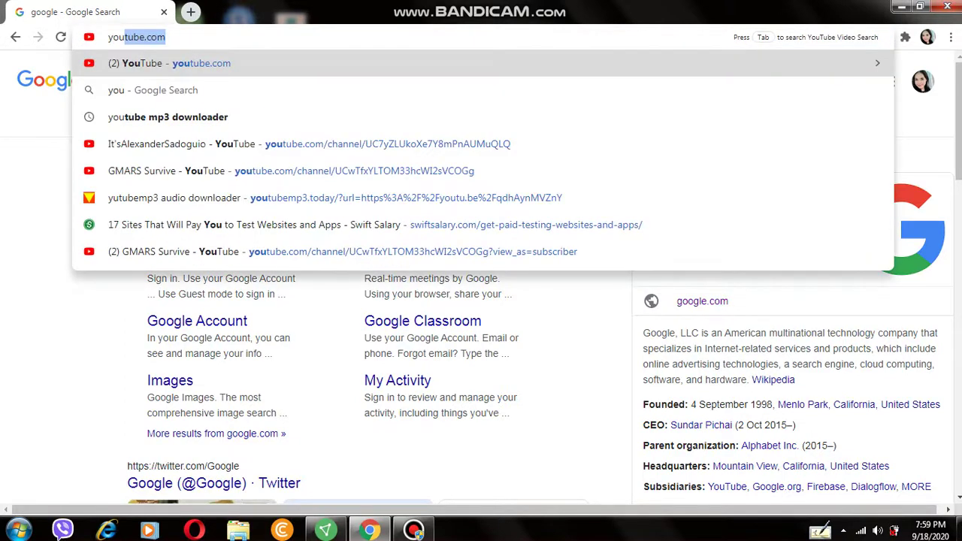
key(Return)
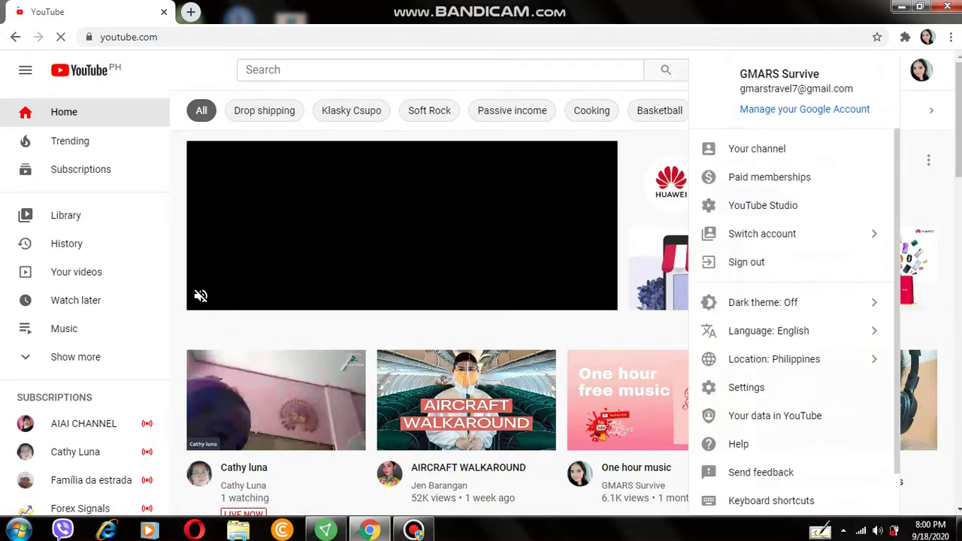
click(757, 149)
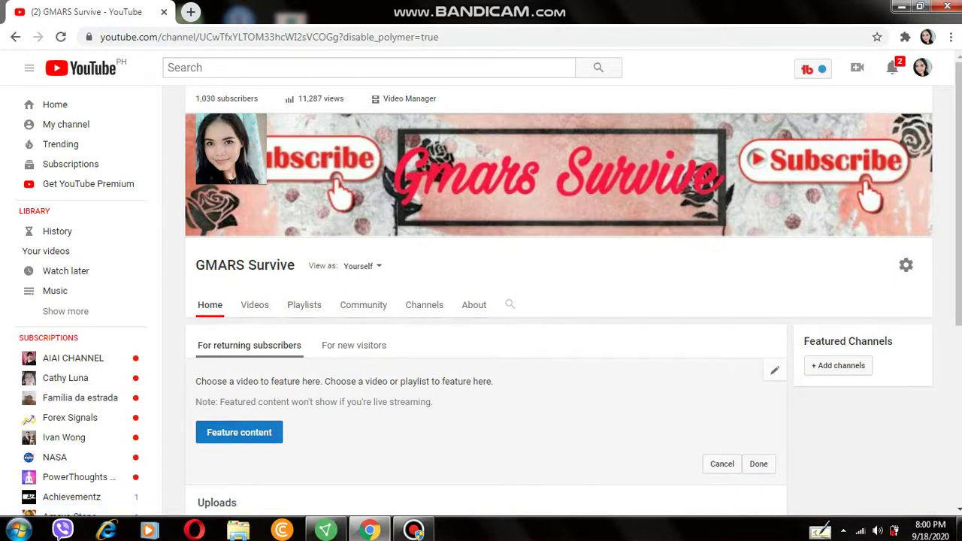
- Set the uploaded video "ordinary girl by Annie LeBlanc (lyrics)" as the channel trailer for new visitors
click(353, 346)
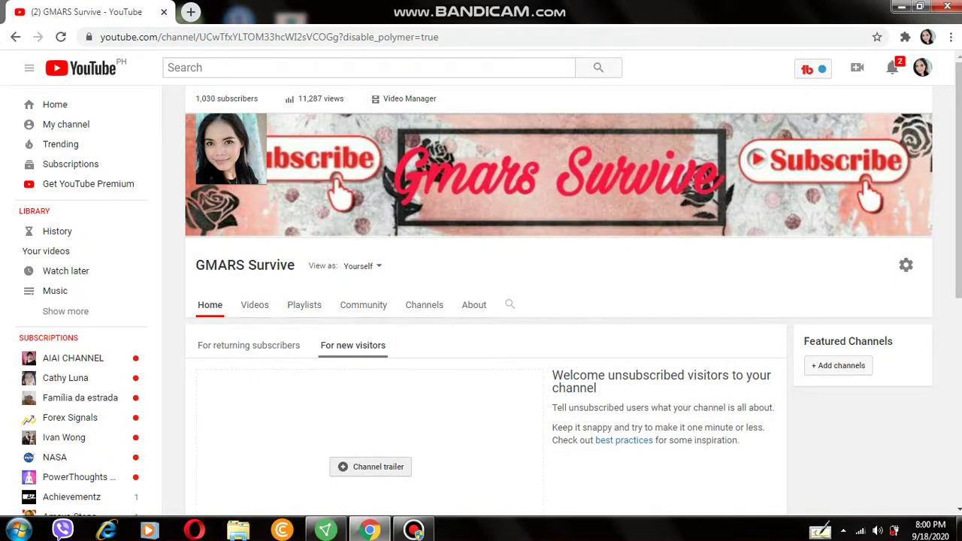
click(371, 467)
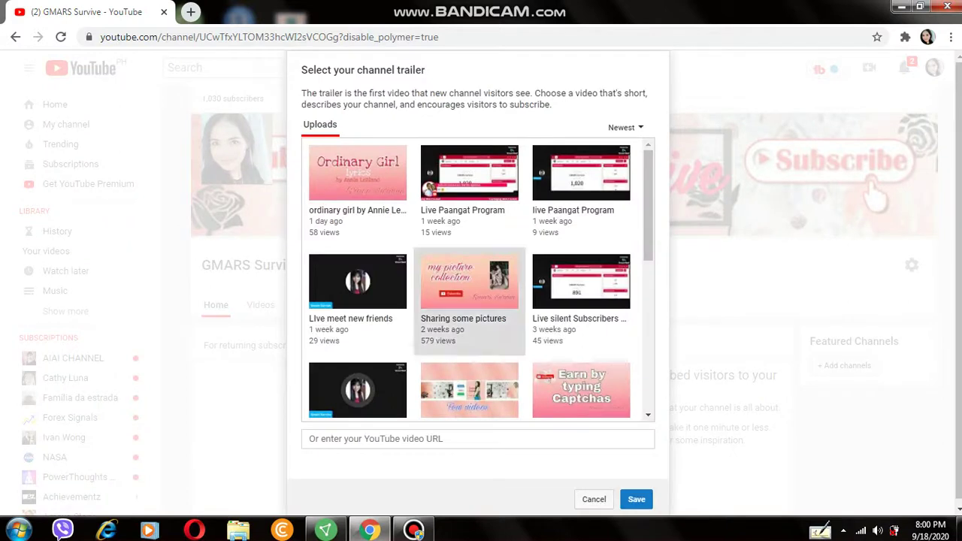
click(358, 188)
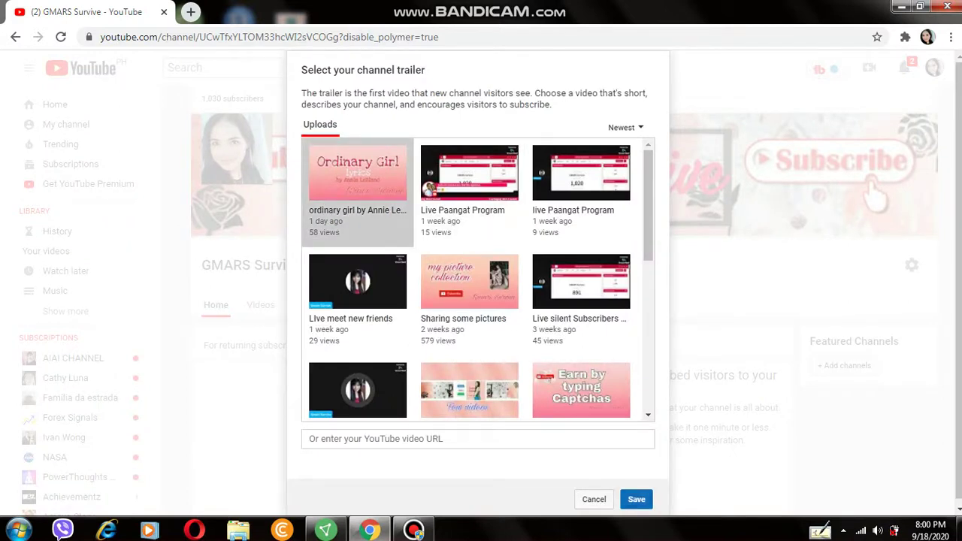
click(636, 499)
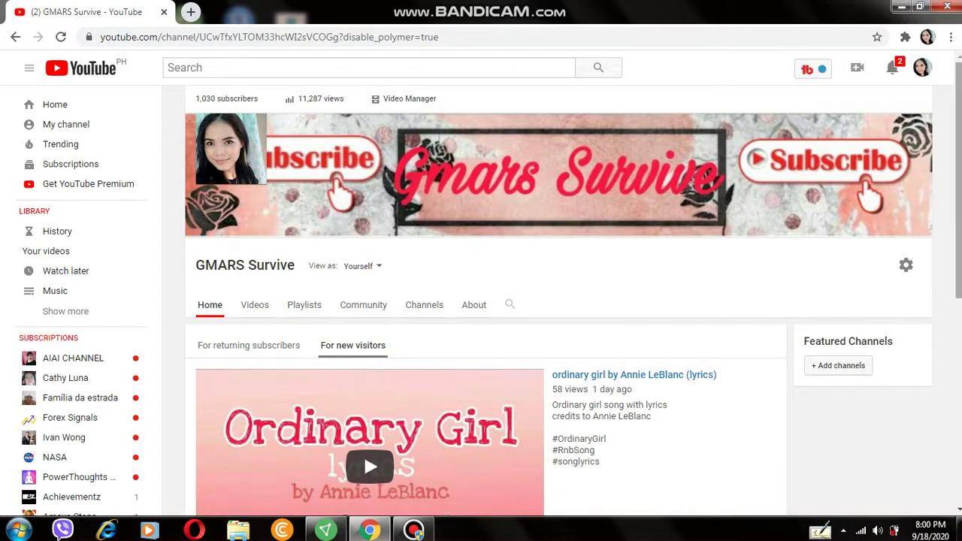
- Feature the uploaded video "The Elephant's Rope - Short Moral Story/belief" for returning subscribers, leaving its heading blank
scroll(558, 300, down, 3)
scroll(559, 301, up, 1)
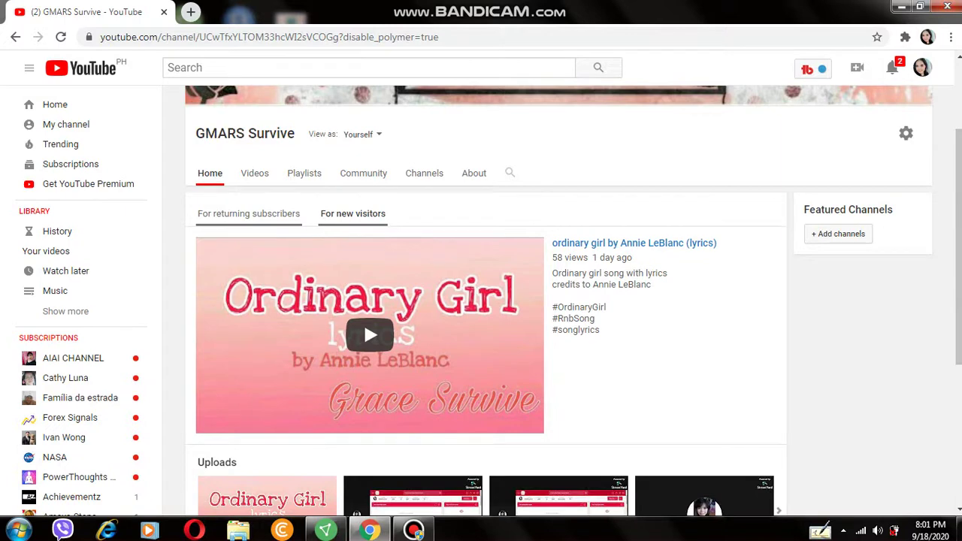
click(249, 214)
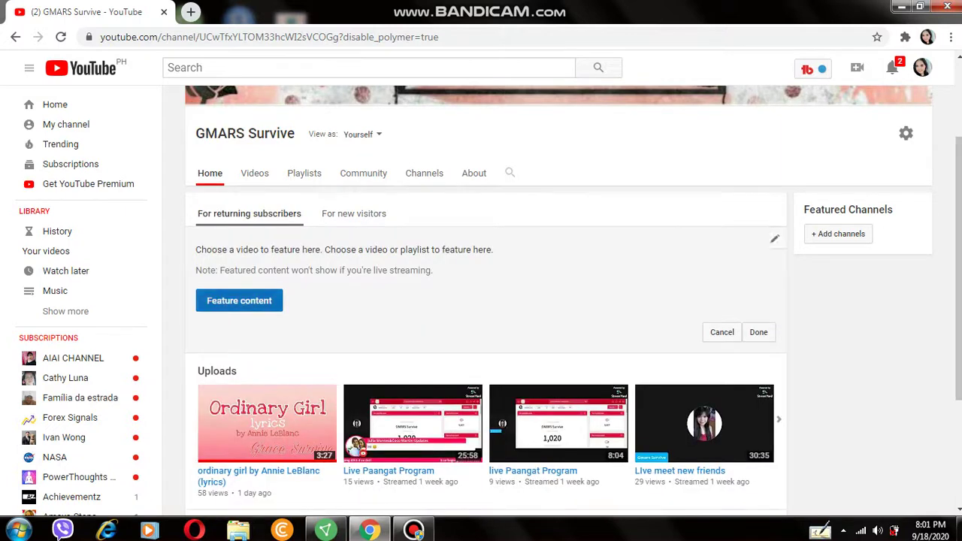
click(239, 301)
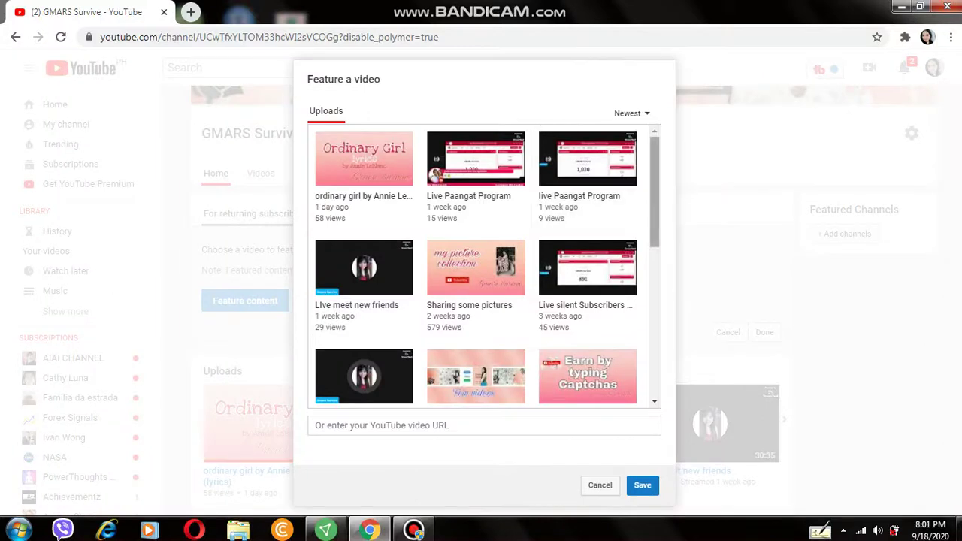
scroll(476, 267, down, 2)
scroll(364, 354, down, 3)
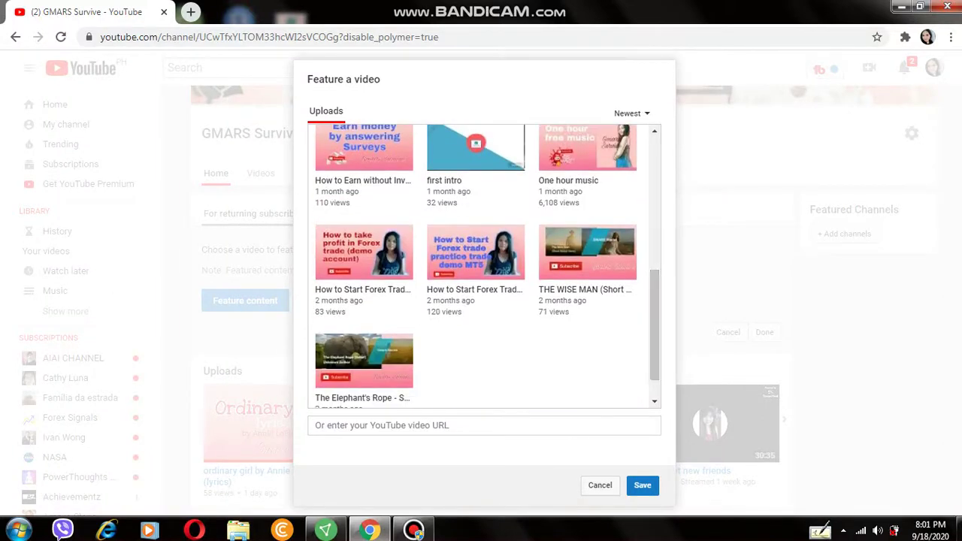
scroll(364, 353, down, 1)
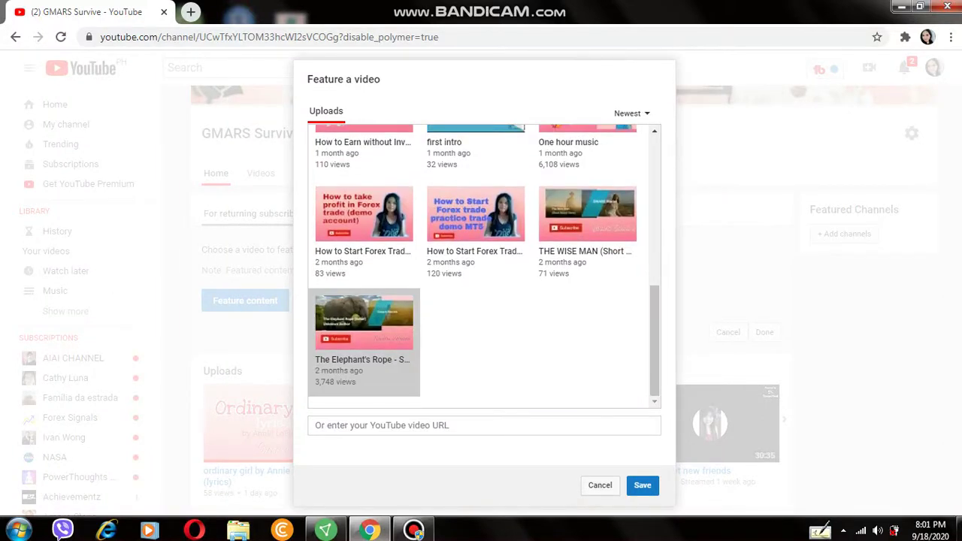
click(364, 339)
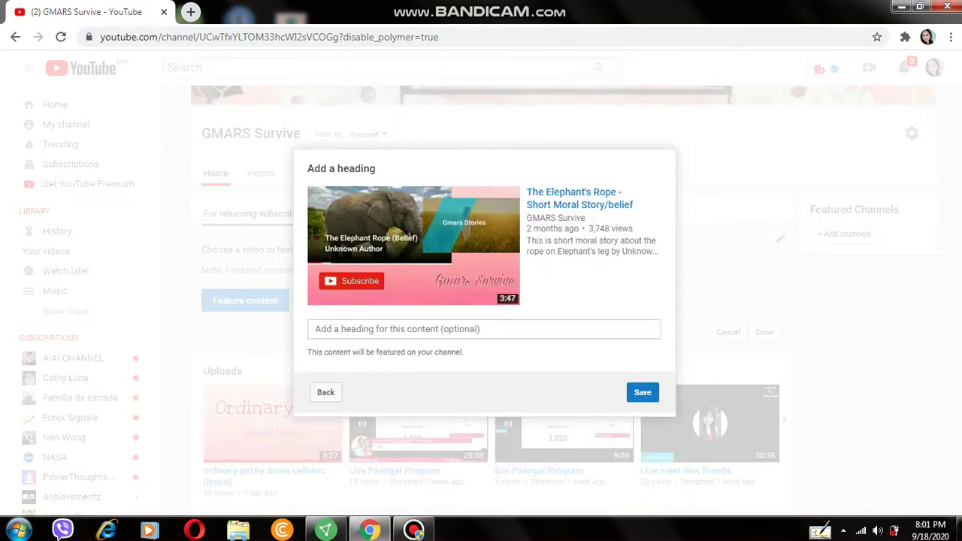
click(399, 329)
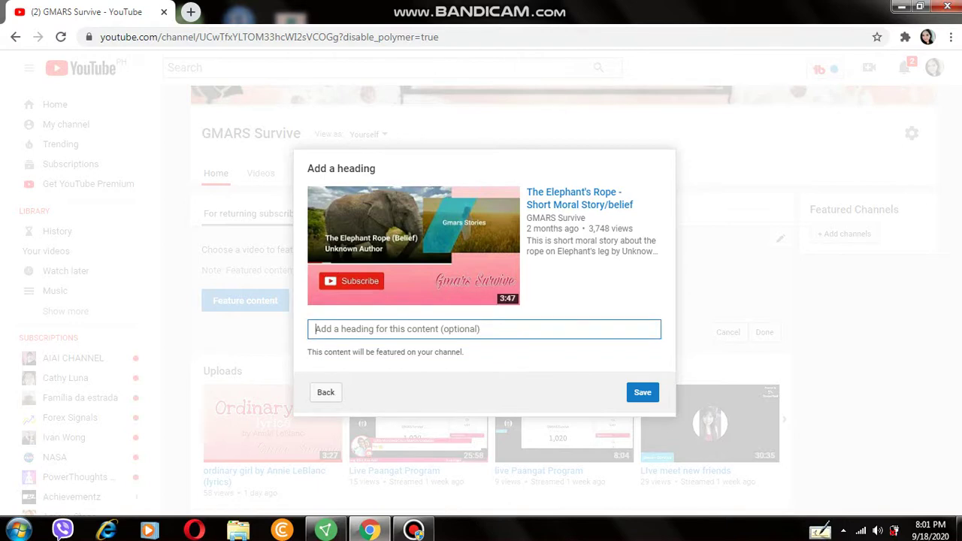
text(T)
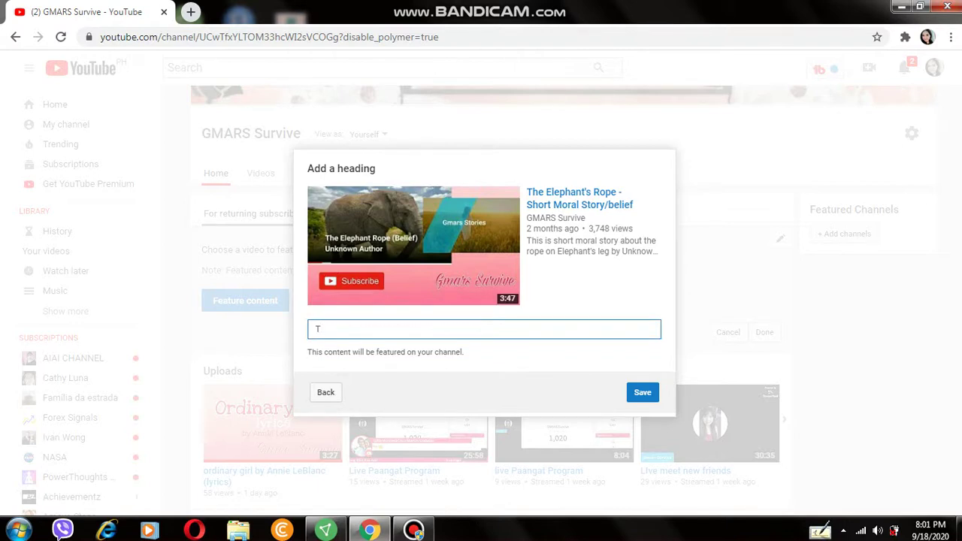
key(BackSpace)
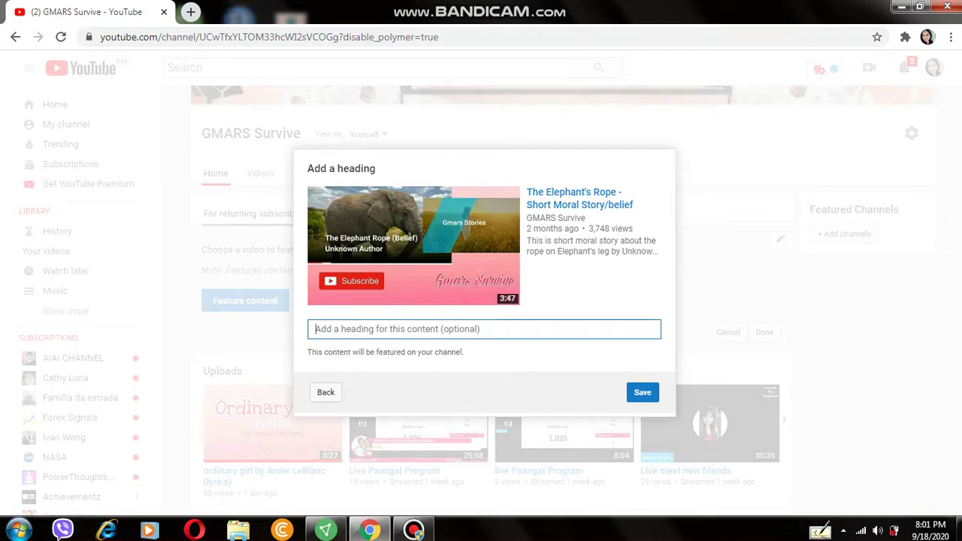
click(643, 391)
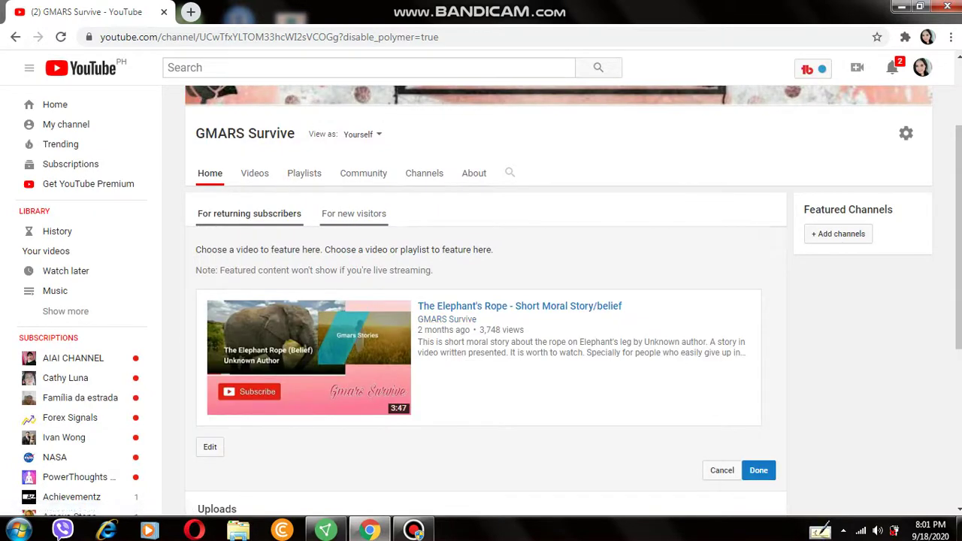
- Review the videos chosen for new visitors and for returning subscribers on the channel's home section
click(353, 214)
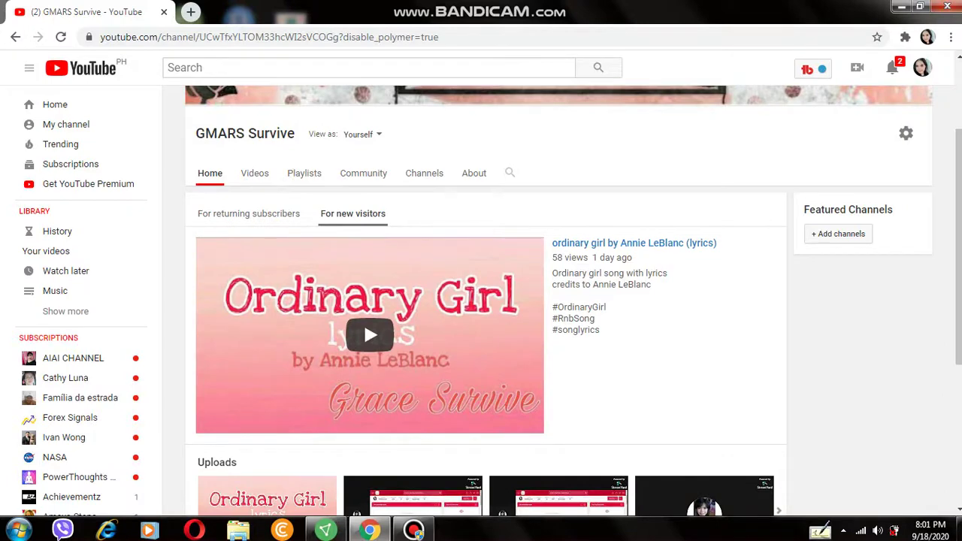
click(249, 214)
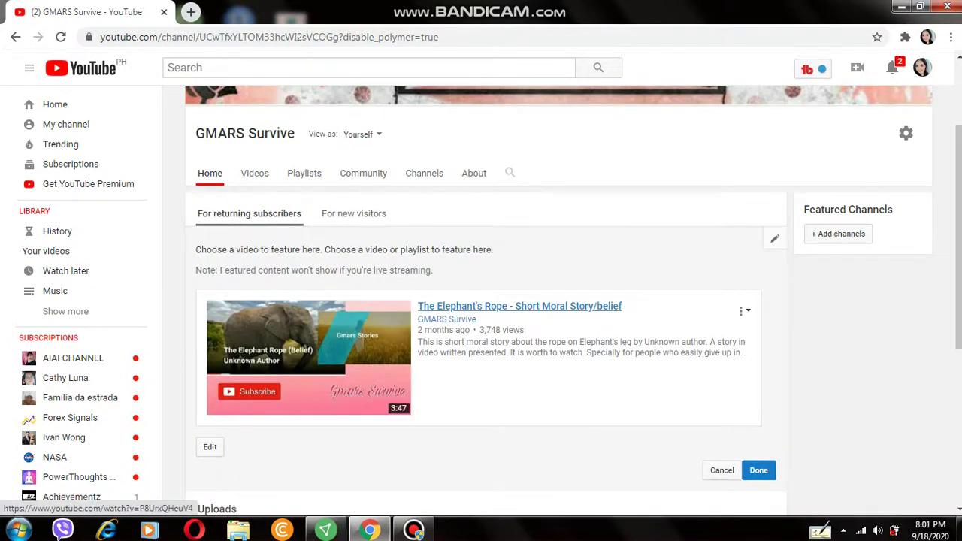
scroll(484, 301, up, 2)
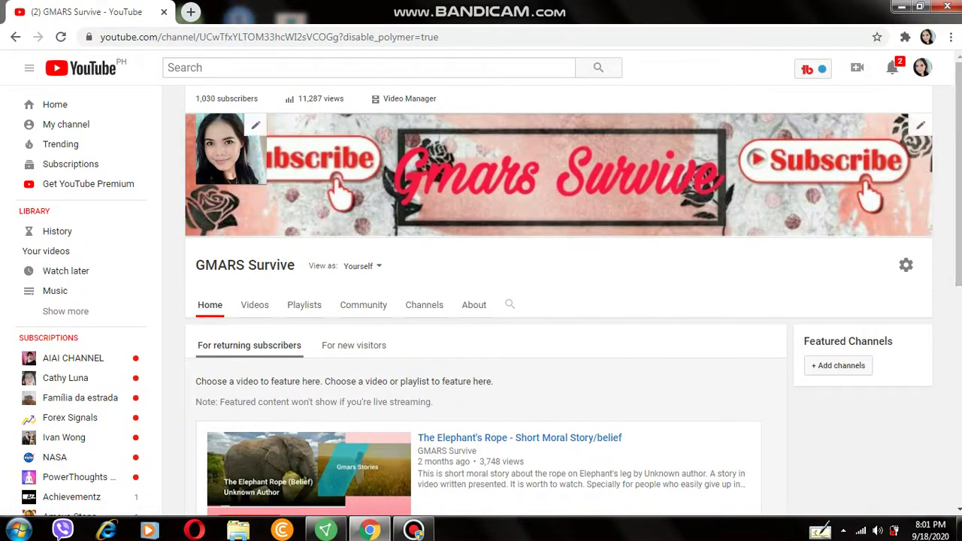
- Open a new incognito window and load youtube.com in it
click(922, 67)
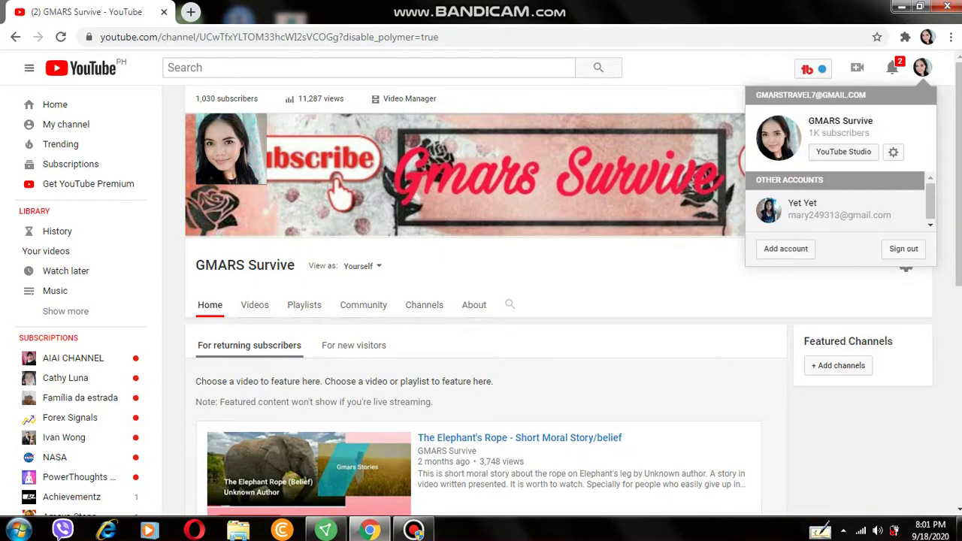
key(Escape)
click(952, 37)
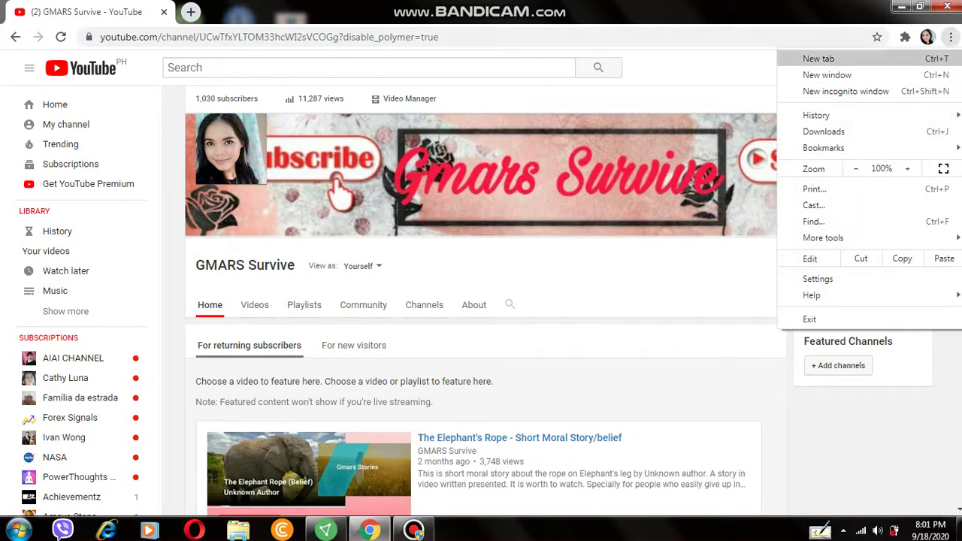
click(842, 91)
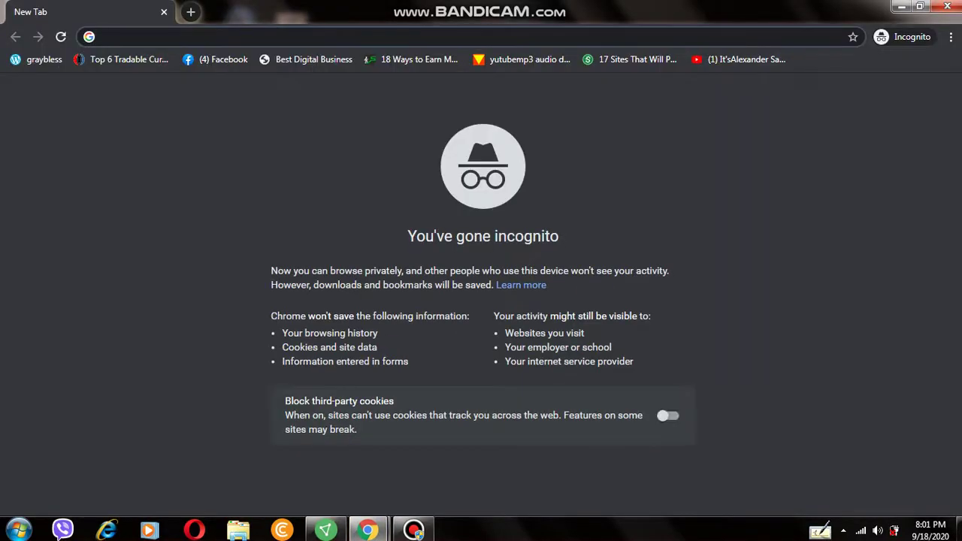
text(yu)
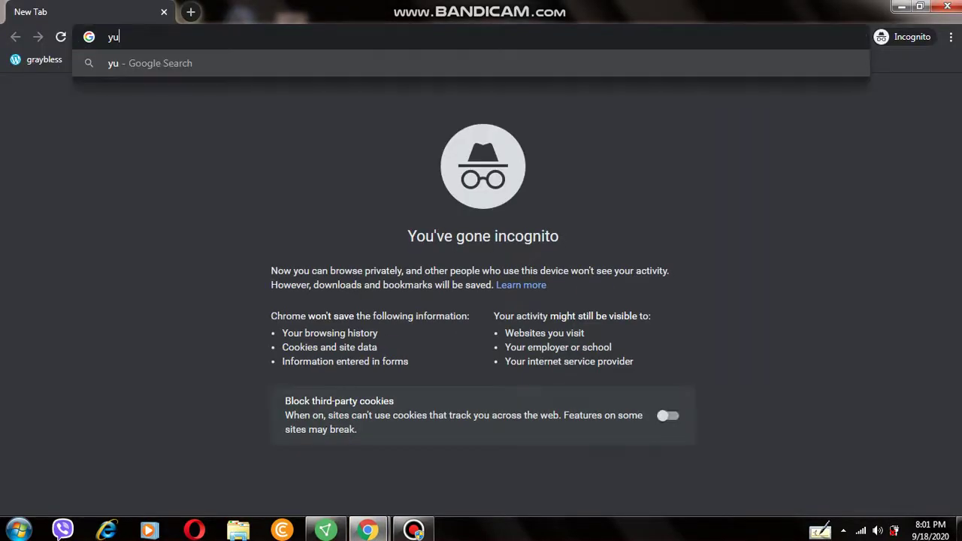
key(BackSpace)
text(out)
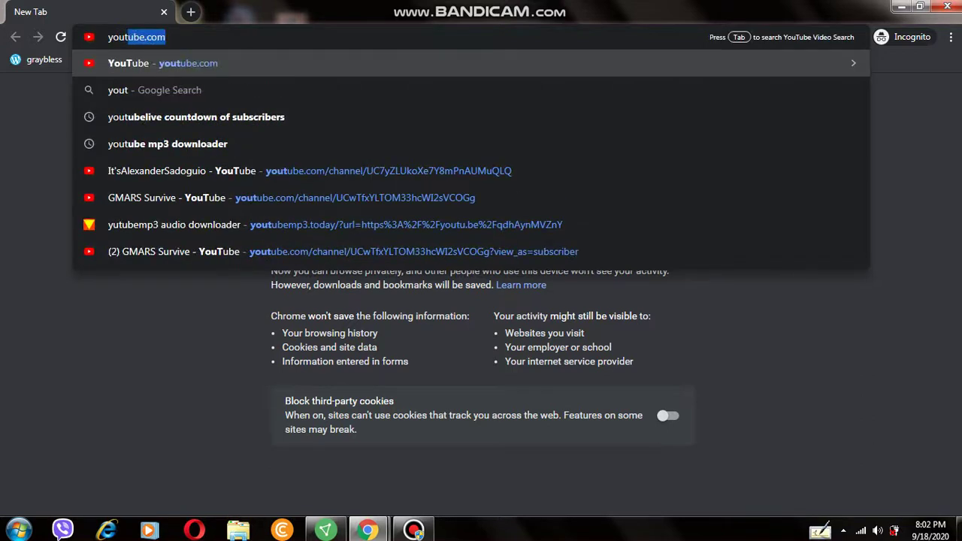
key(Return)
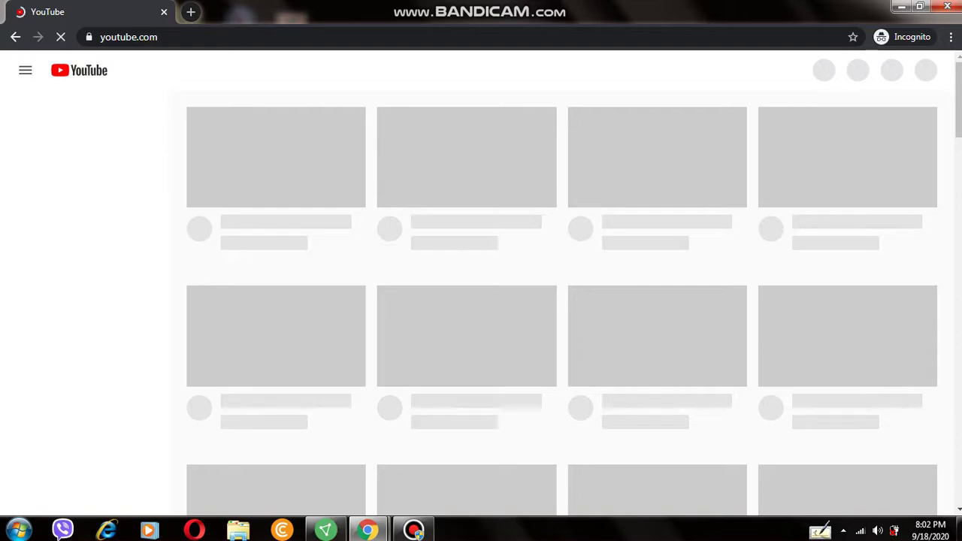
- Return to the regular browser window and open the account's own channel page
mouse_move(369, 530)
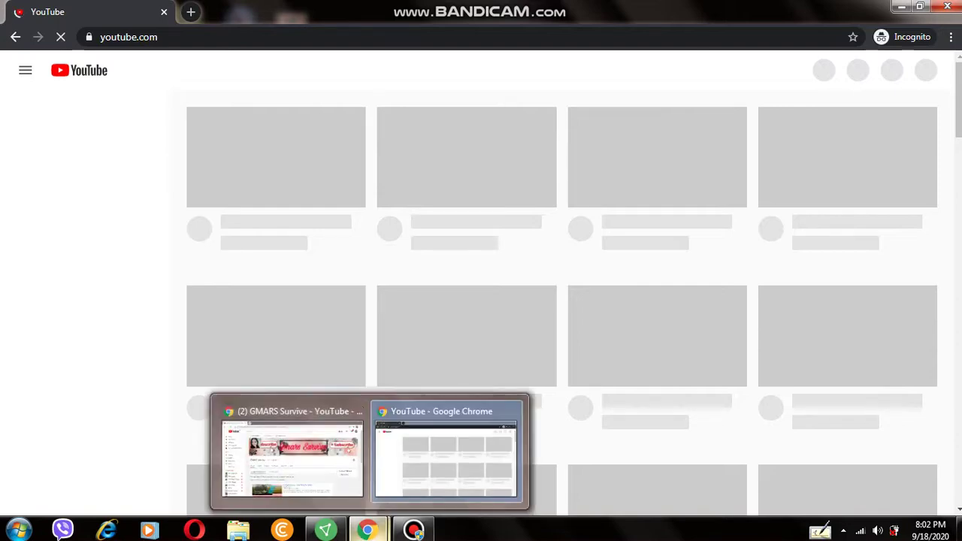
click(290, 452)
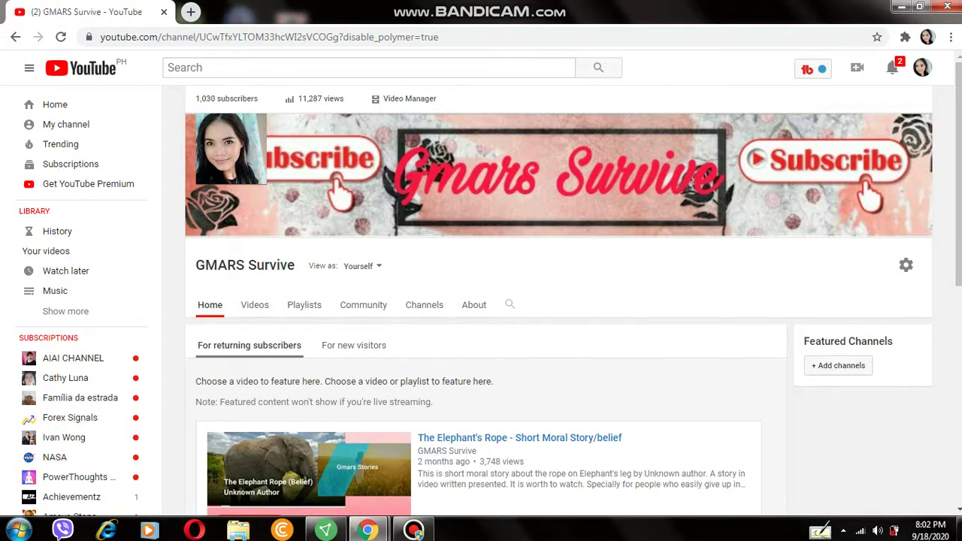
click(922, 67)
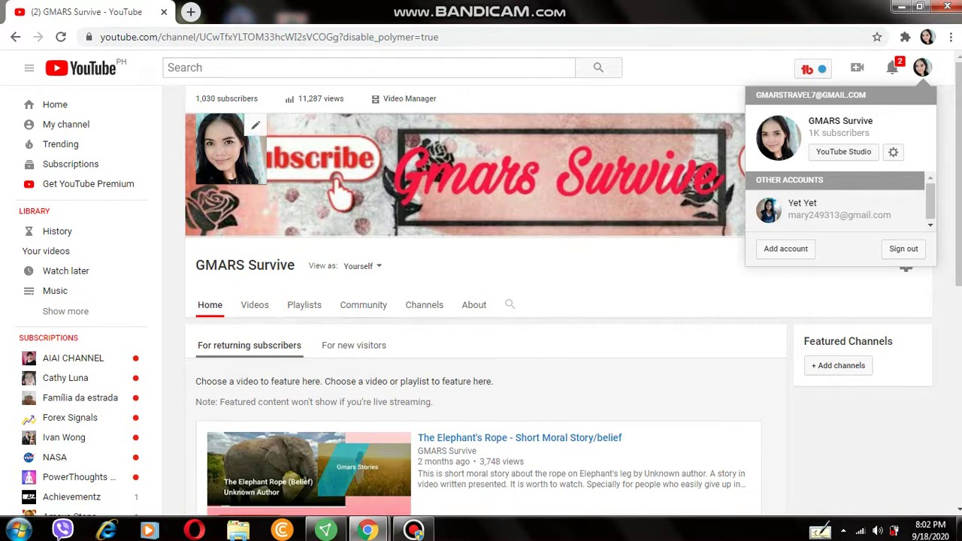
click(83, 126)
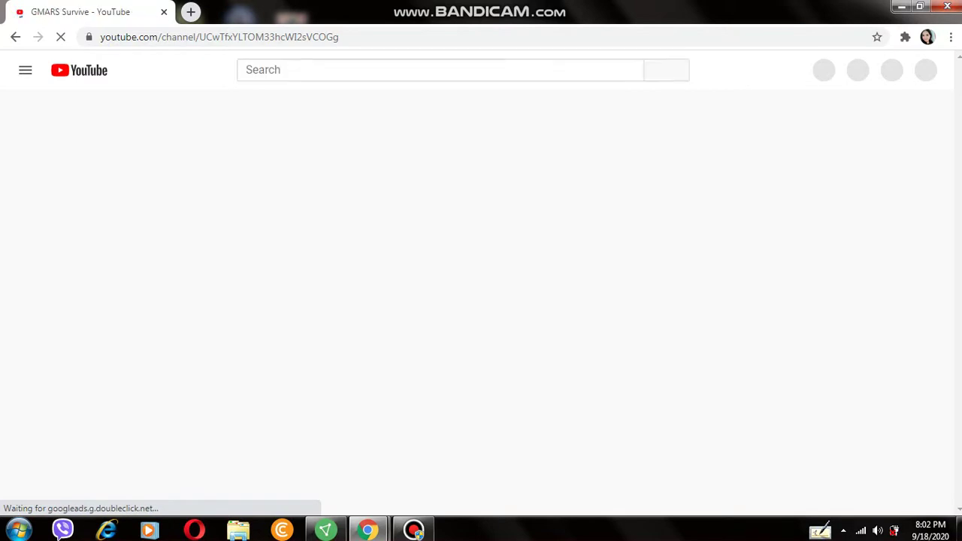
- Check the trailer on the channel's home page in the signed-in window
mouse_move(367, 531)
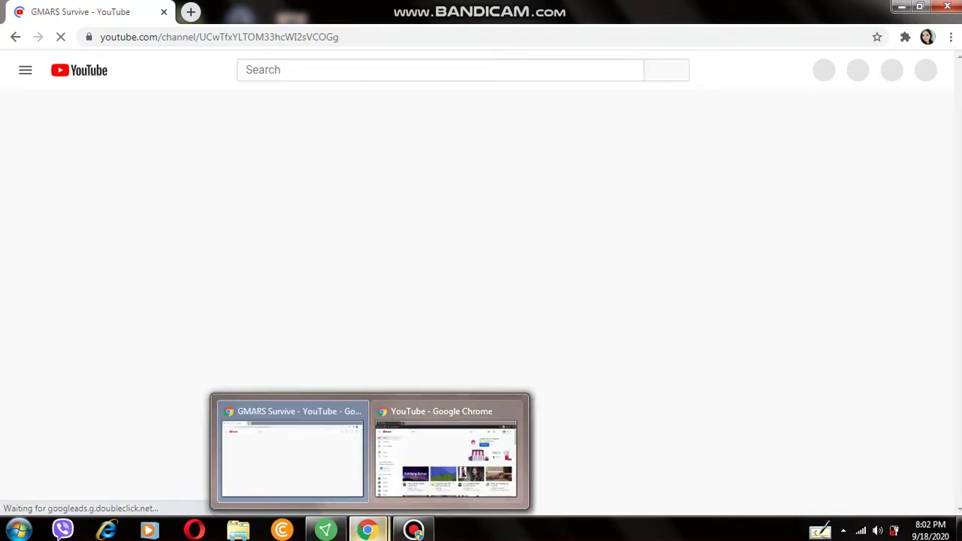
mouse_move(445, 454)
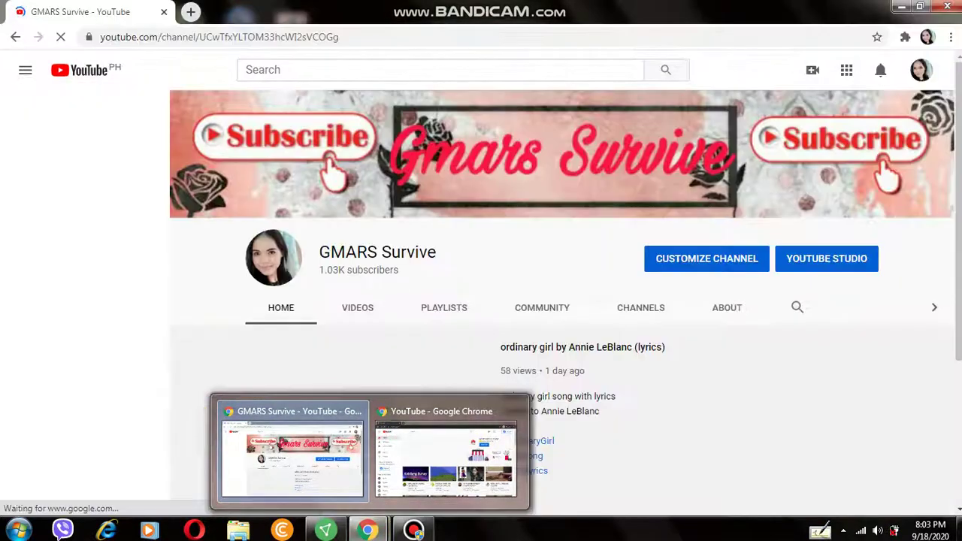
click(292, 459)
mouse_move(367, 531)
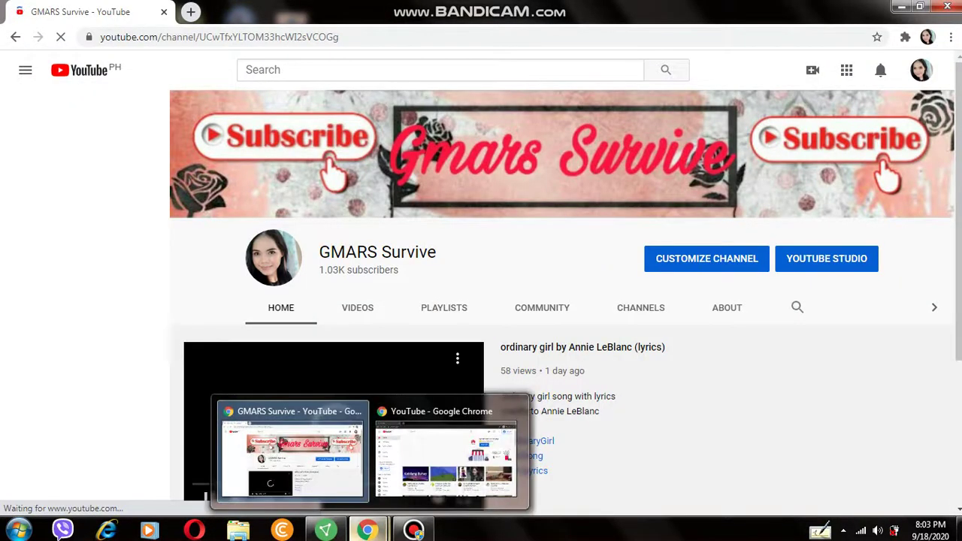
click(292, 455)
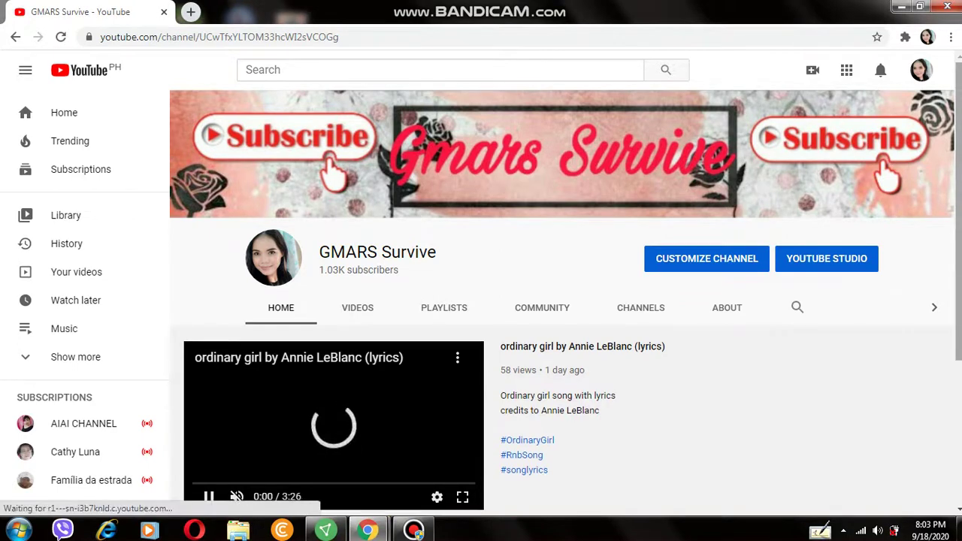
scroll(481, 414, down, 2)
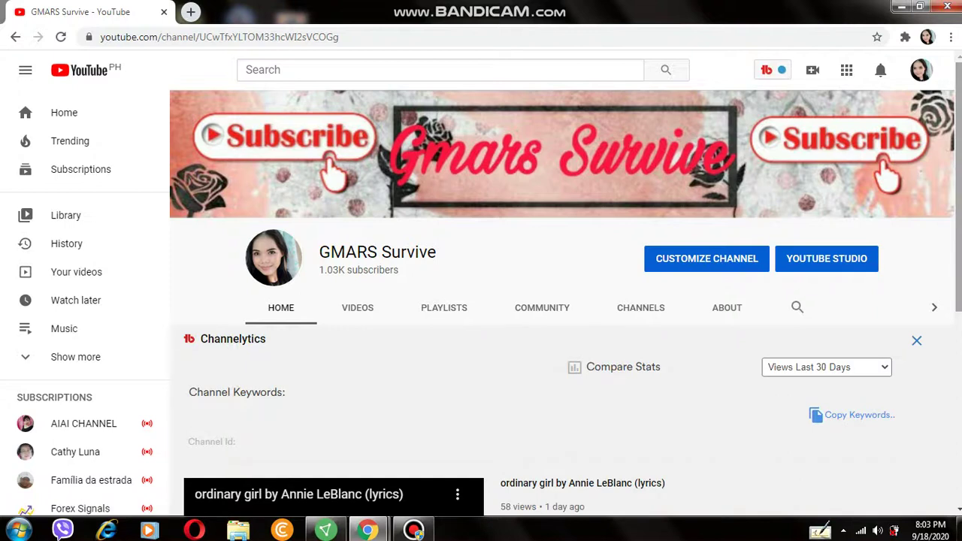
- Examine the featured video, its title and description above the Uploads section on the channel's home page
scroll(481, 301, down, 2)
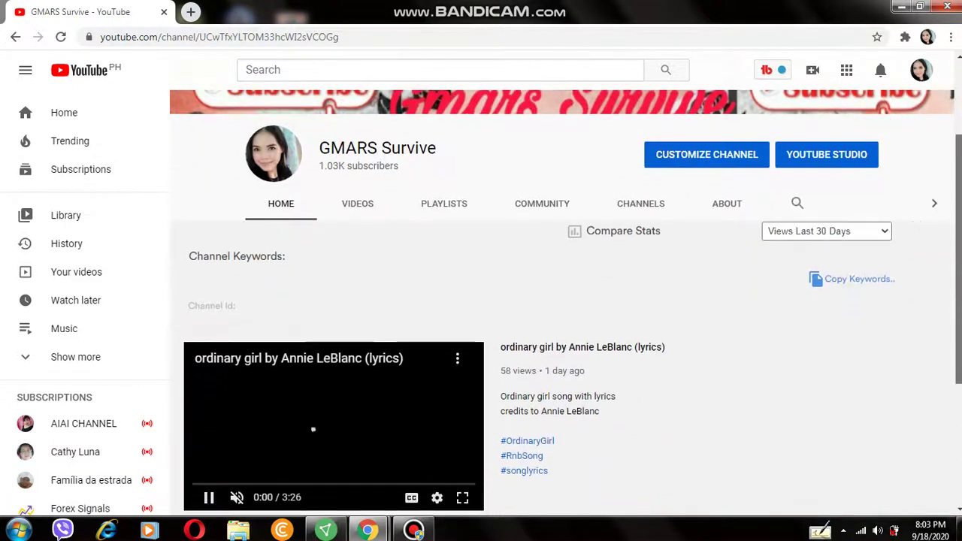
scroll(246, 465, down, 2)
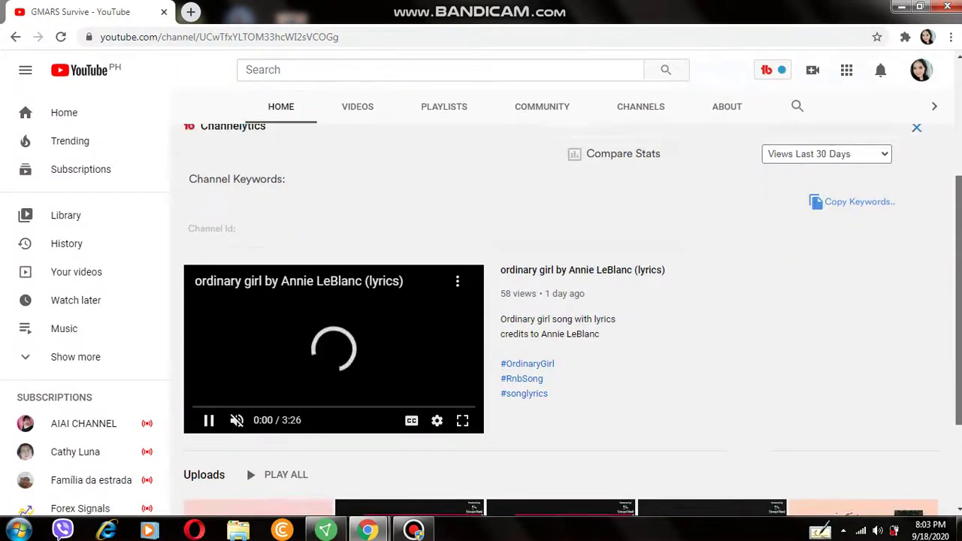
scroll(246, 463, up, 1)
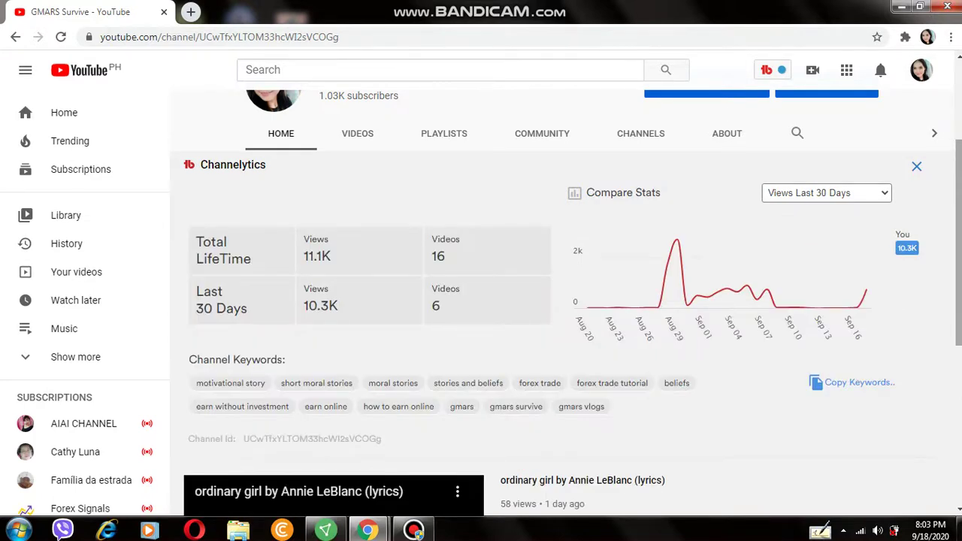
scroll(481, 300, down, 4)
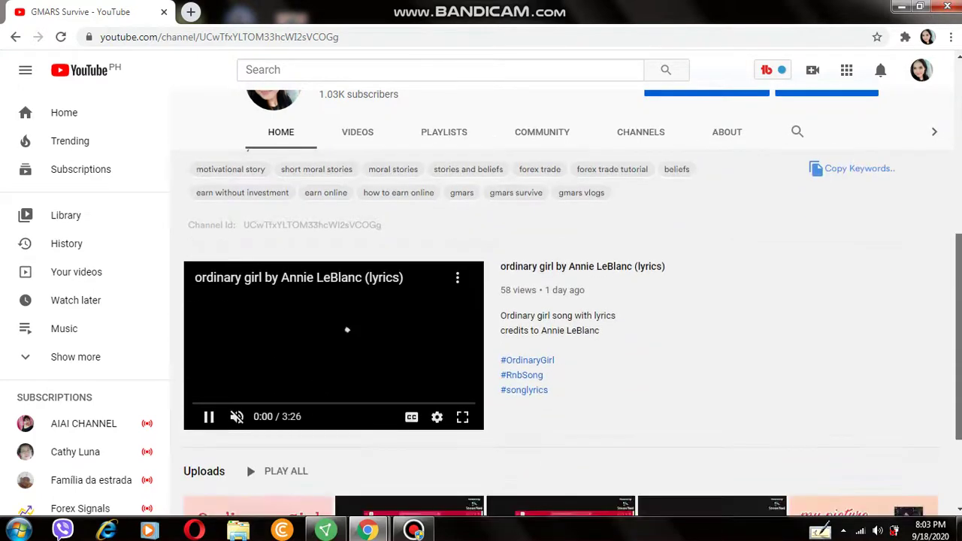
scroll(481, 301, up, 2)
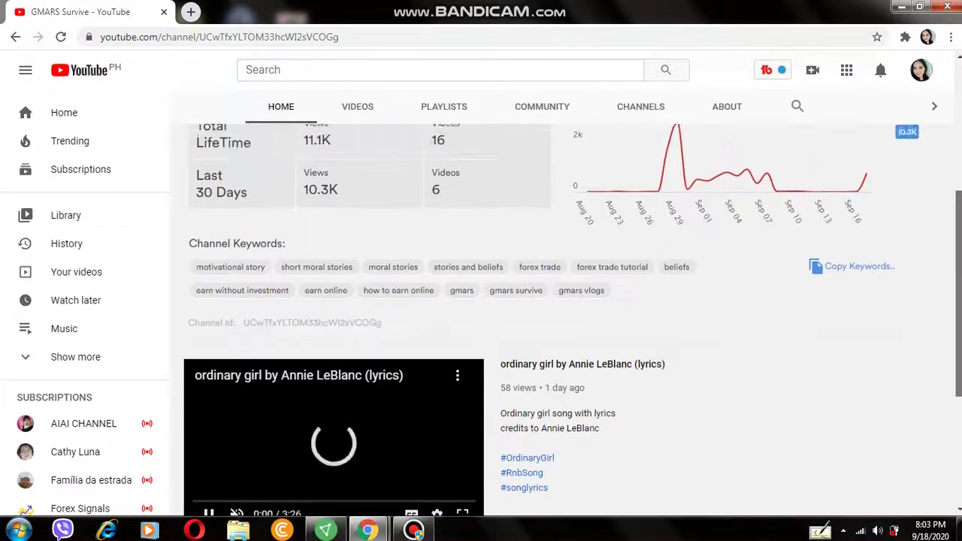
scroll(481, 300, down, 2)
scroll(481, 301, up, 1)
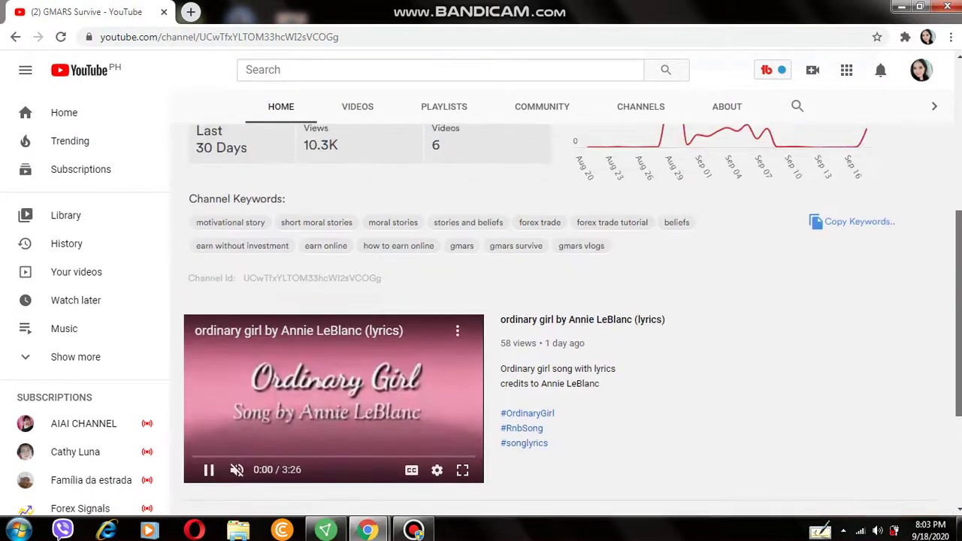
scroll(481, 301, down, 1)
scroll(482, 301, up, 1)
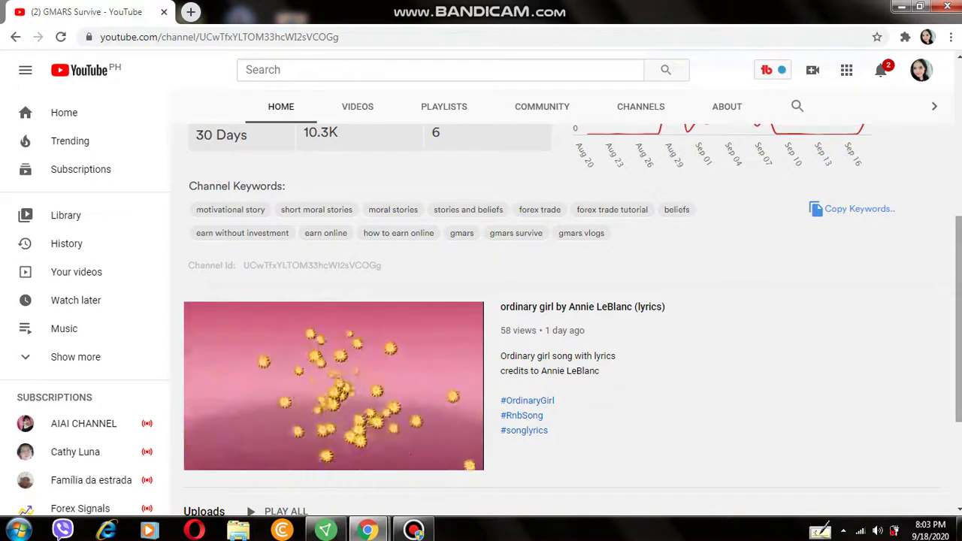
scroll(572, 321, up, 1)
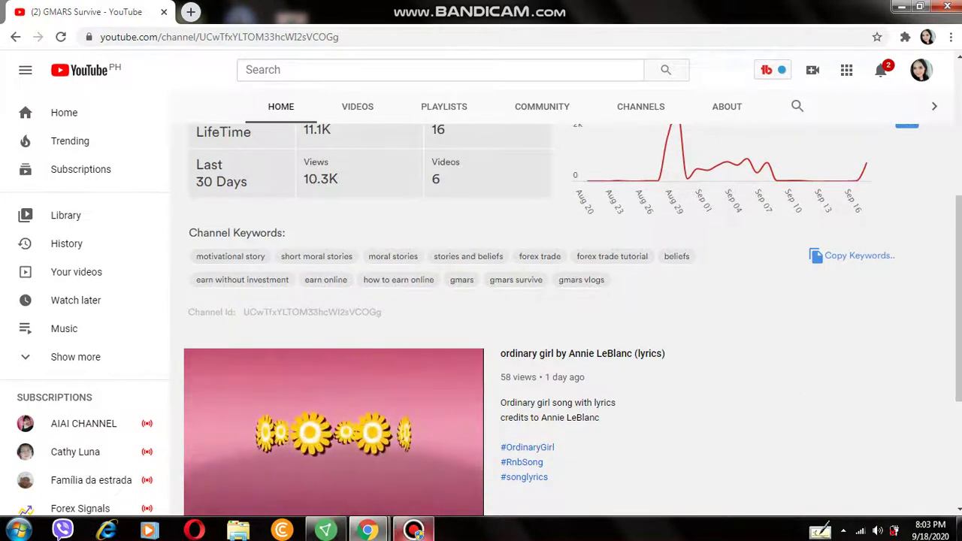
mouse_move(413, 531)
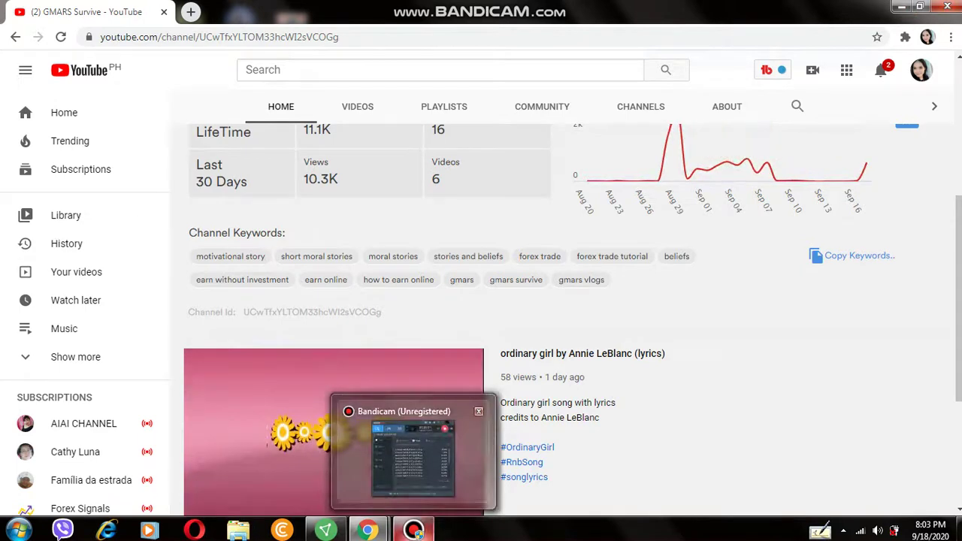
click(413, 531)
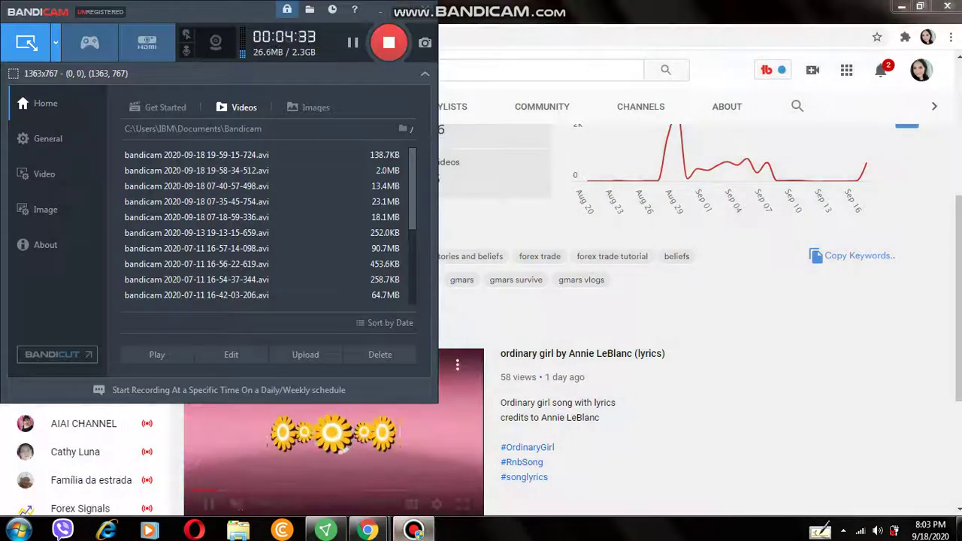